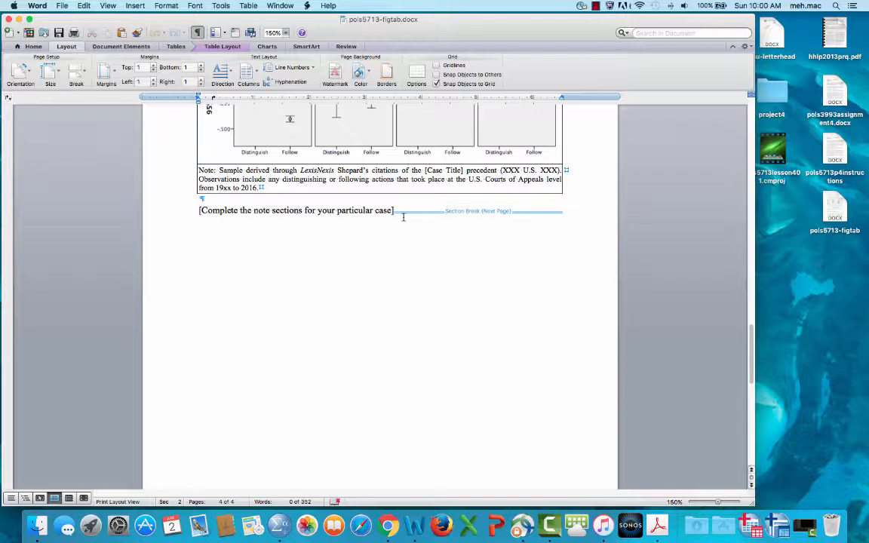
# Insert a next-page section break after the note instruction line beneath Figure 3.
pyautogui.click(130, 7)
pyautogui.moveTo(140, 18)
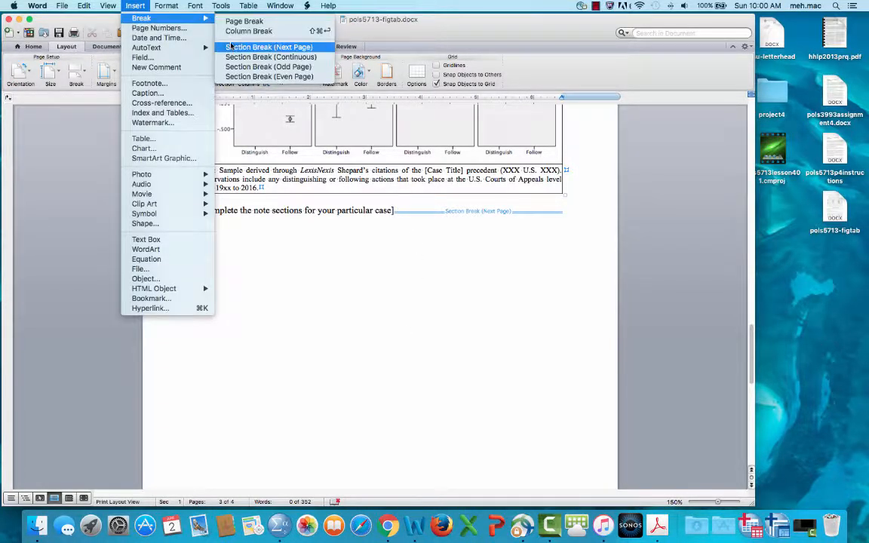
pyautogui.click(231, 47)
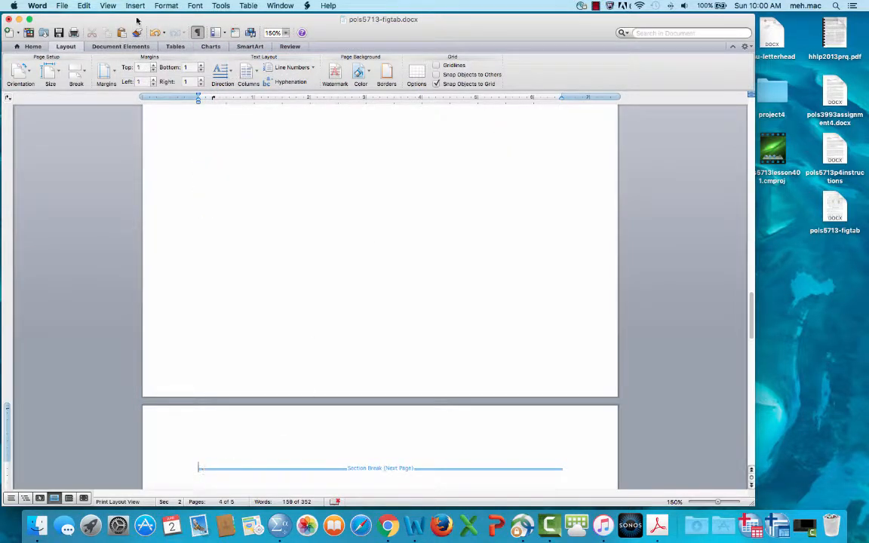
# Change the page orientation of the new blank section to landscape.
pyautogui.scroll(-3, 241, 144)
pyautogui.scroll(-1, 240, 144)
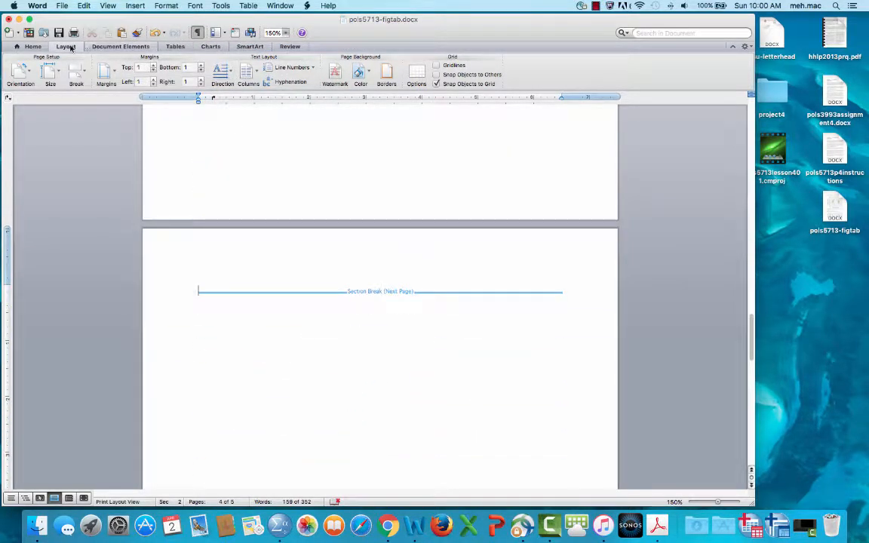
pyautogui.click(20, 72)
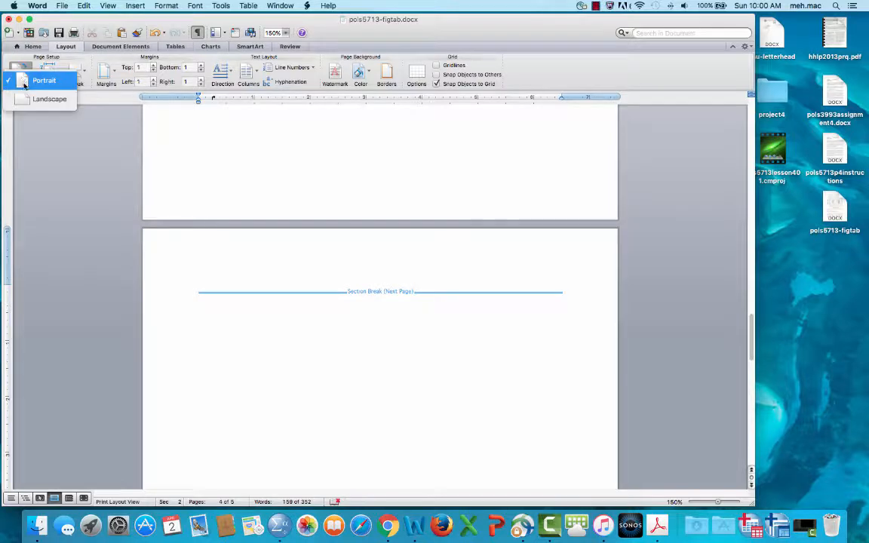
pyautogui.click(33, 99)
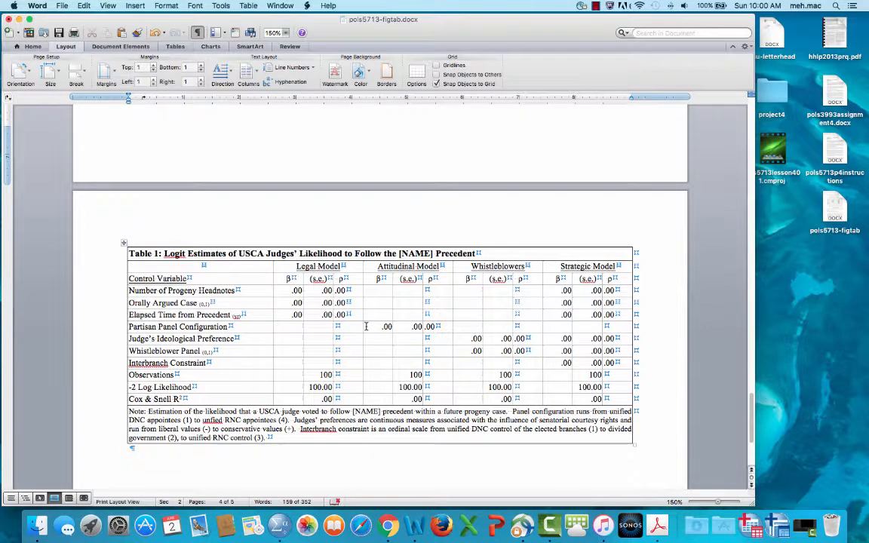
# Delete the chart images from the Figure 1, Figure 2 and Figure 3 tables, keeping their titles and notes.
pyautogui.scroll(10, 362, 325)
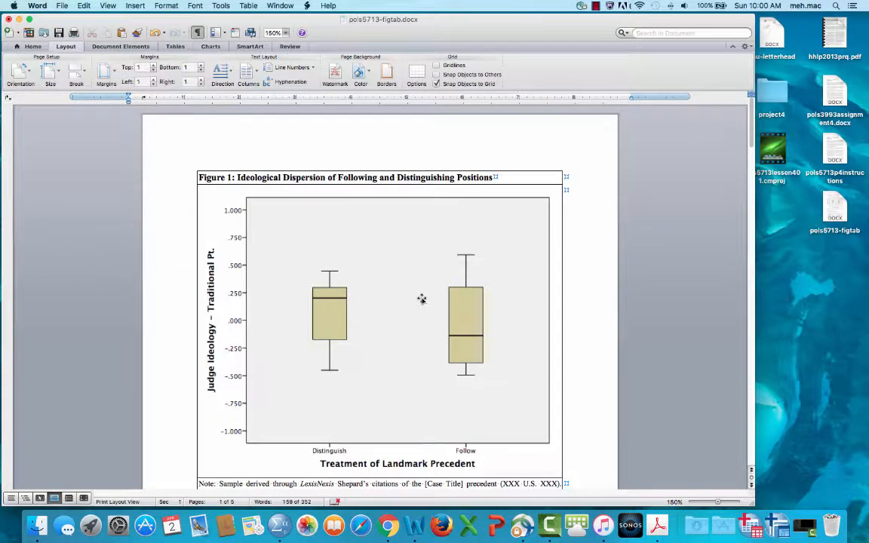
pyautogui.click(422, 299)
pyautogui.press('Delete')
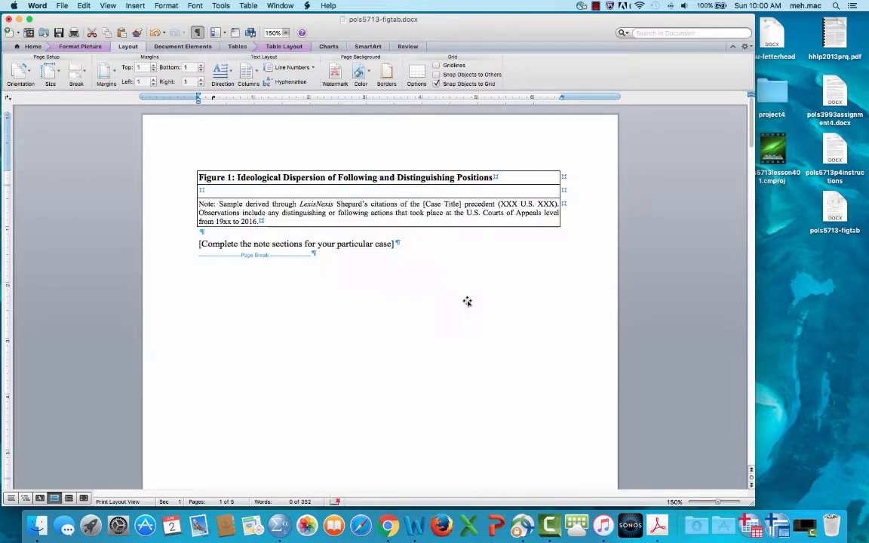
pyautogui.scroll(-10, 435, 306)
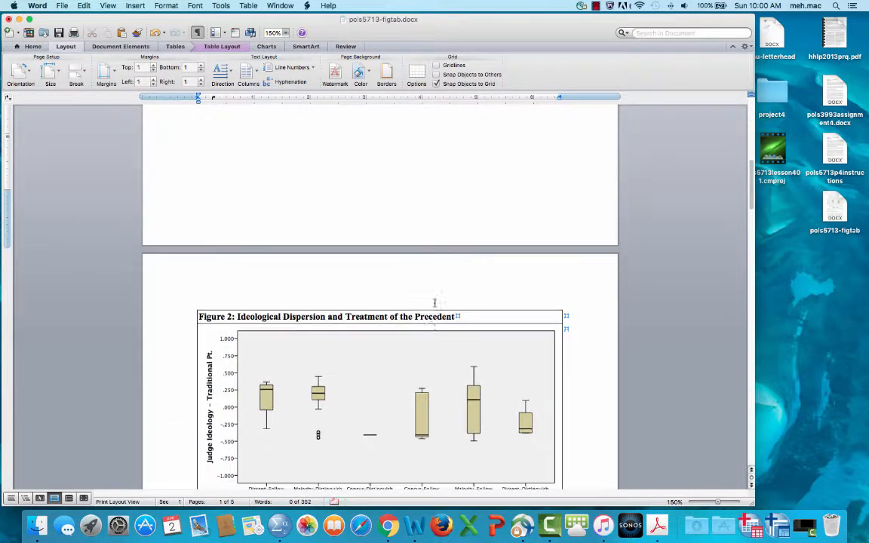
pyautogui.click(415, 359)
pyautogui.press('Delete')
pyautogui.scroll(-6, 427, 350)
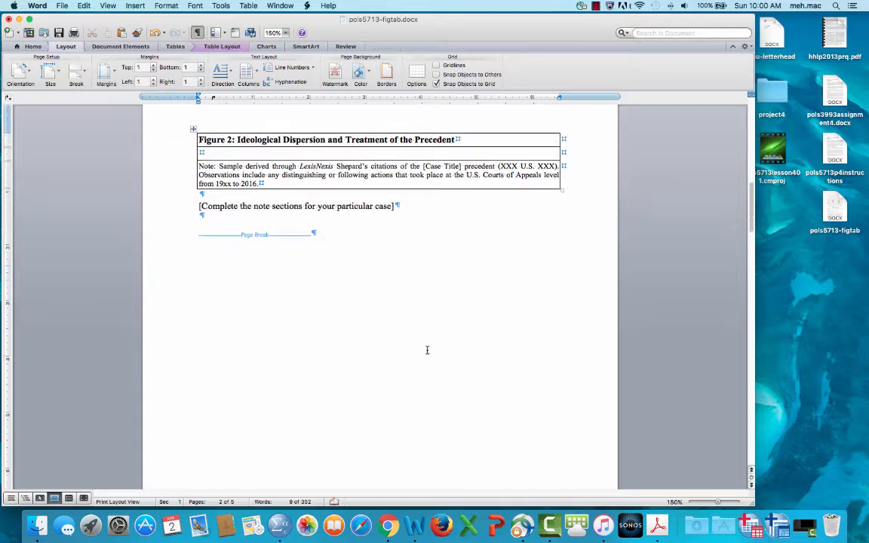
pyautogui.scroll(-5, 427, 349)
pyautogui.click(425, 351)
pyautogui.press('Delete')
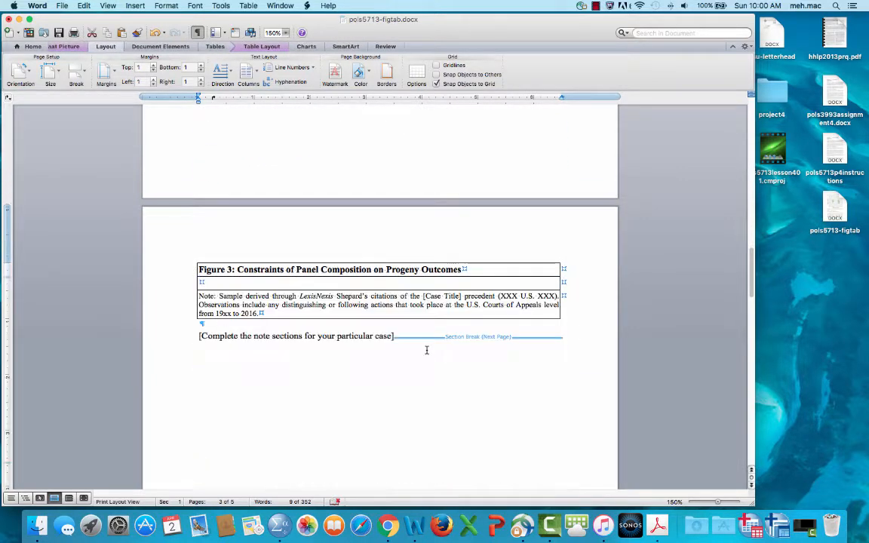
pyautogui.scroll(-4, 474, 322)
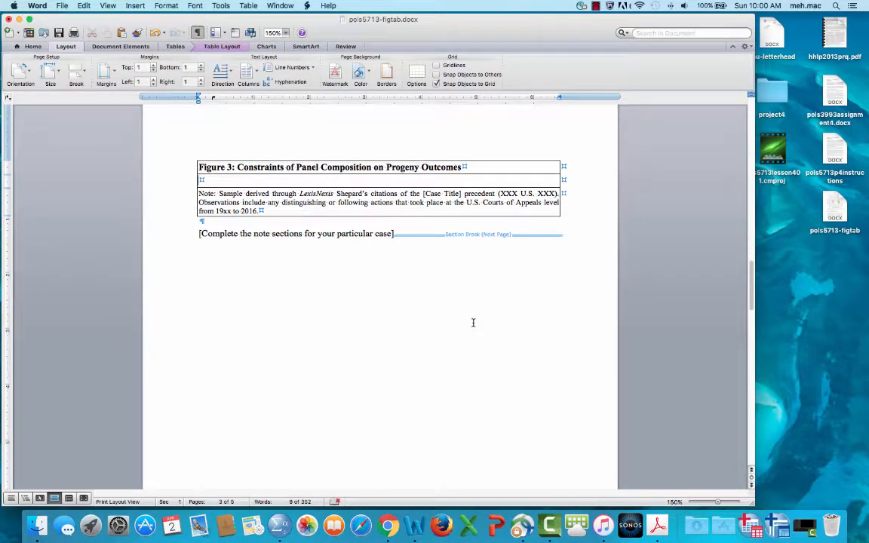
pyautogui.scroll(-20, 473, 323)
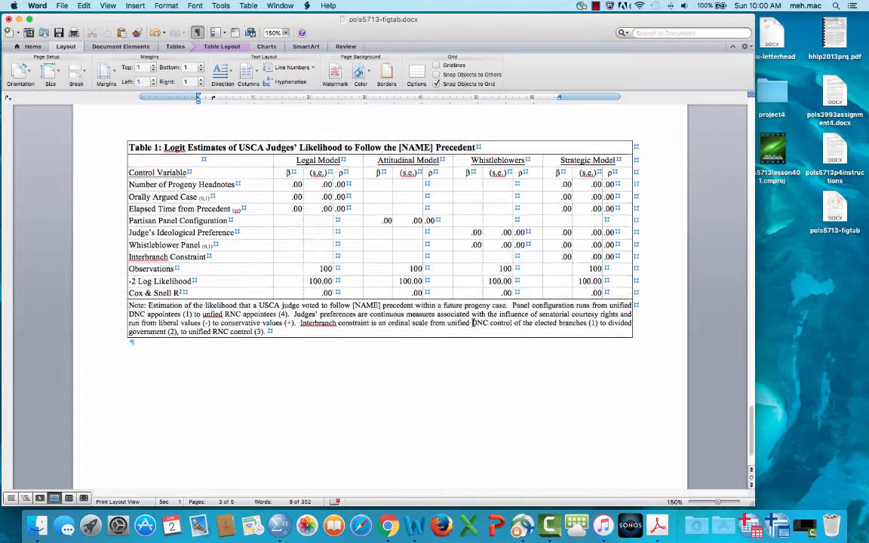
pyautogui.scroll(-5, 473, 323)
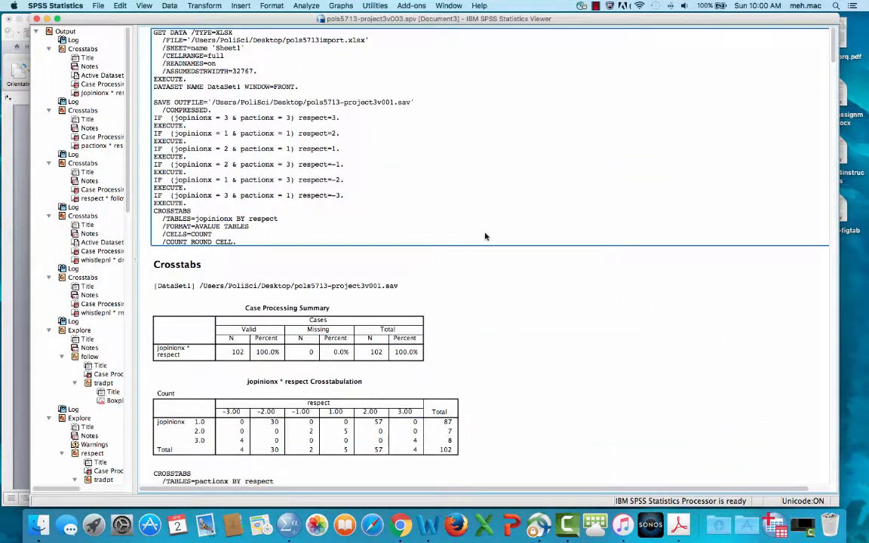
# Find the judge ideology boxplot comparing only Distinguish and Follow, and open its export settings.
pyautogui.scroll(-20, 485, 236)
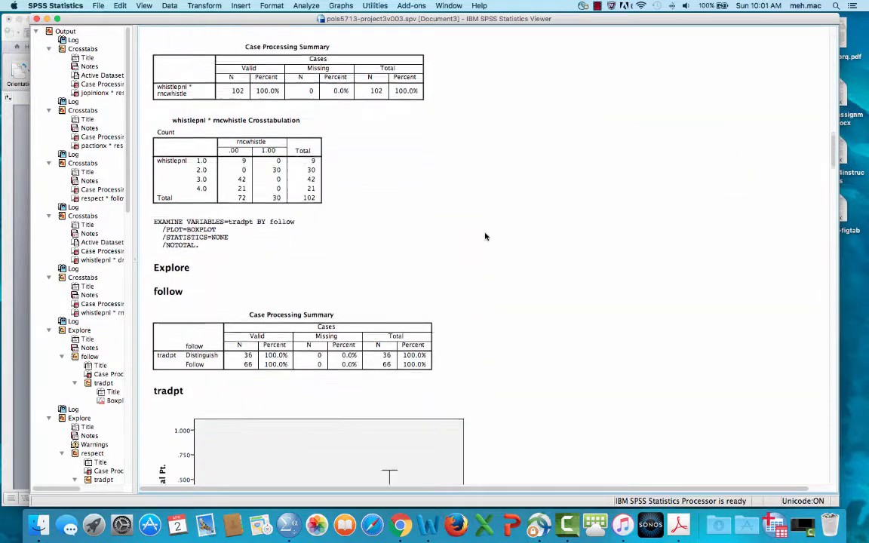
pyautogui.scroll(-5, 485, 236)
pyautogui.click(360, 242)
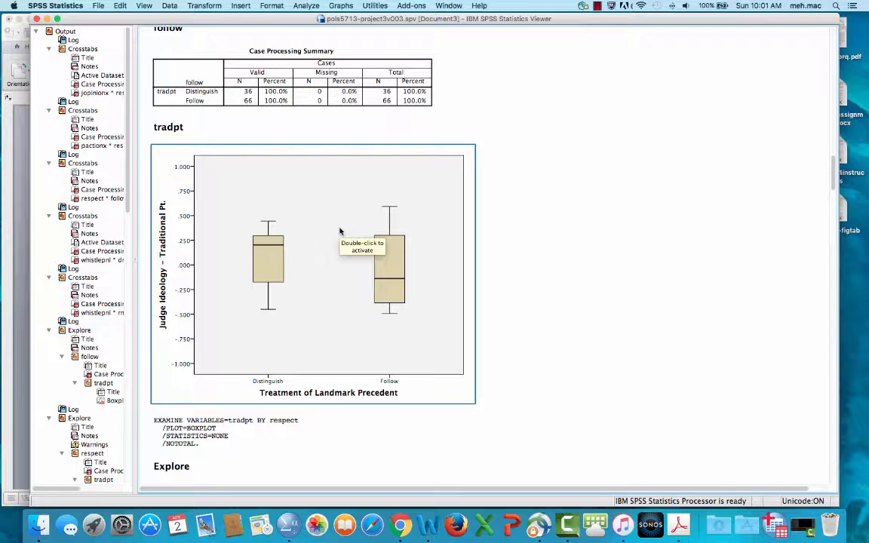
pyautogui.rightClick(333, 231)
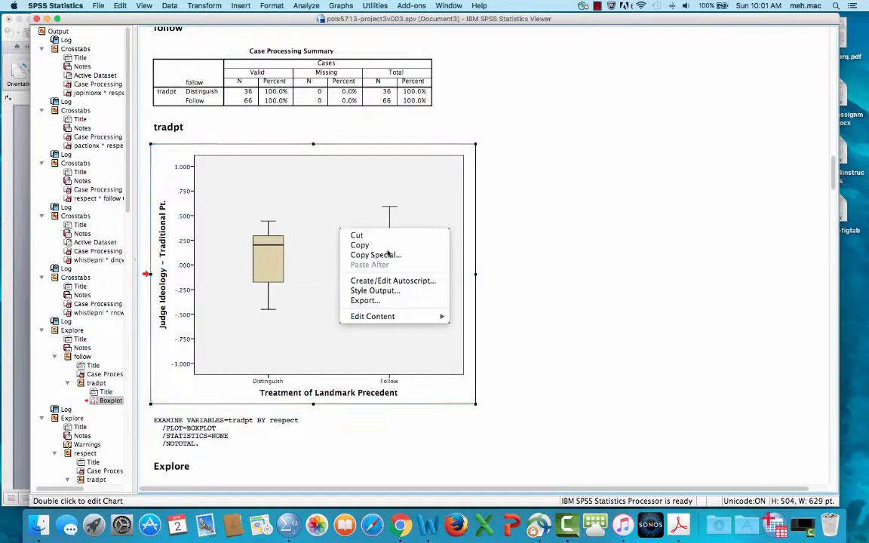
pyautogui.click(377, 302)
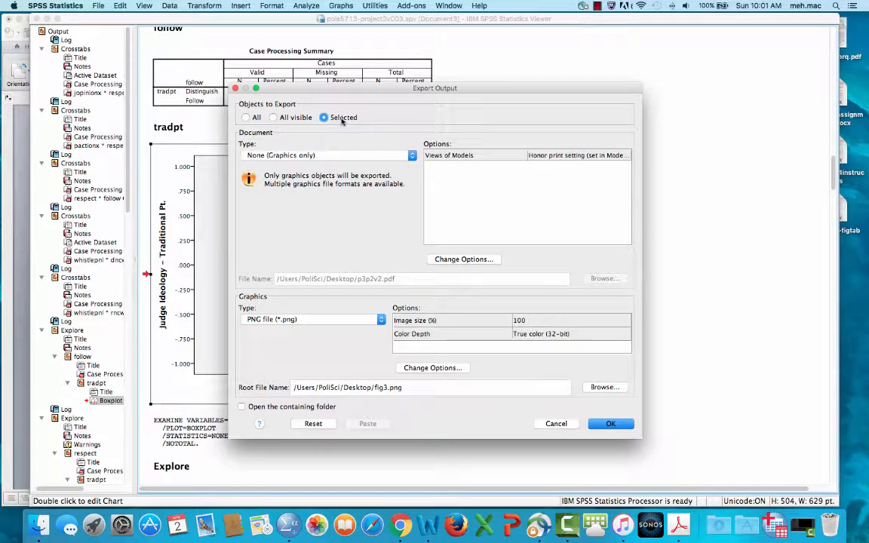
# Set the export's document type to None (Graphics only) and the graphics type to PNG file.
pyautogui.click(345, 157)
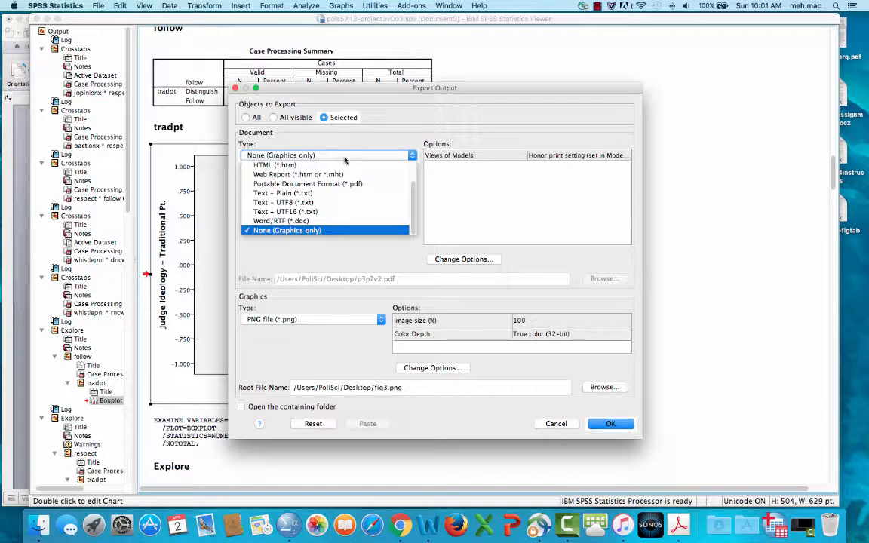
pyautogui.click(337, 233)
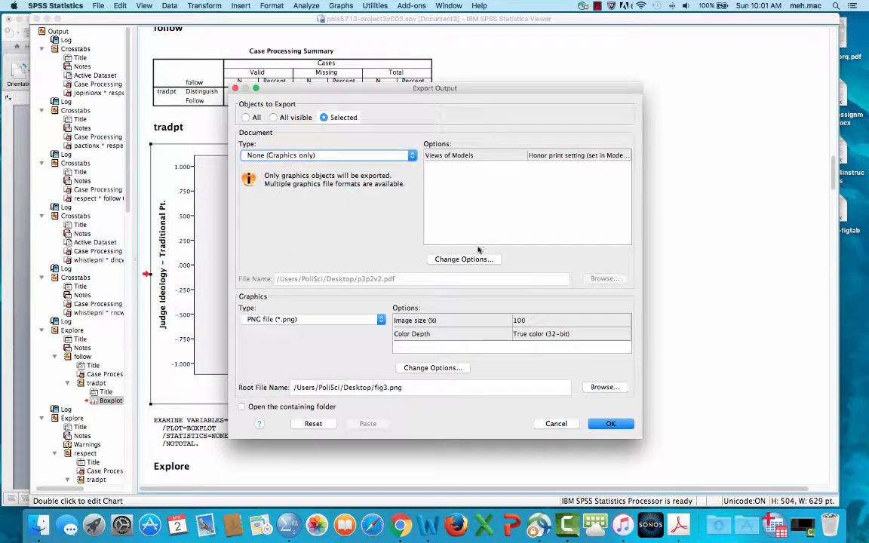
pyautogui.click(382, 320)
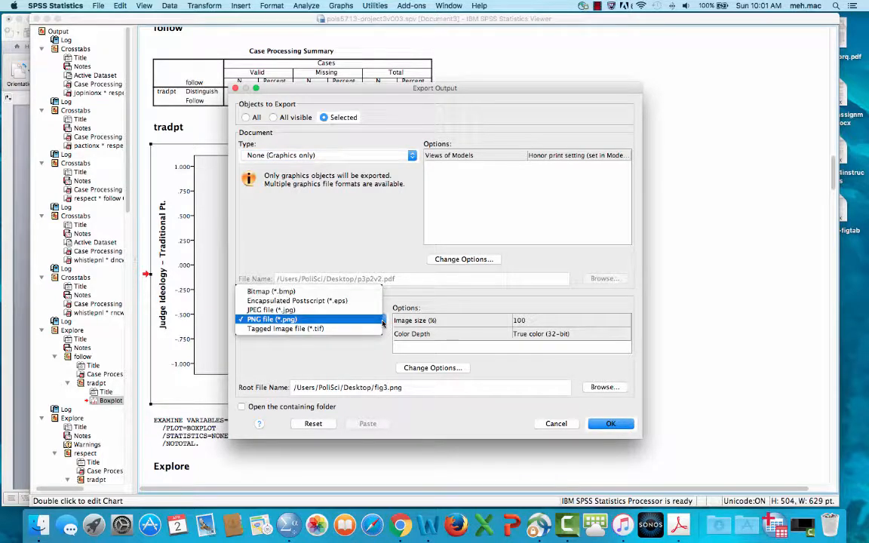
pyautogui.click(324, 319)
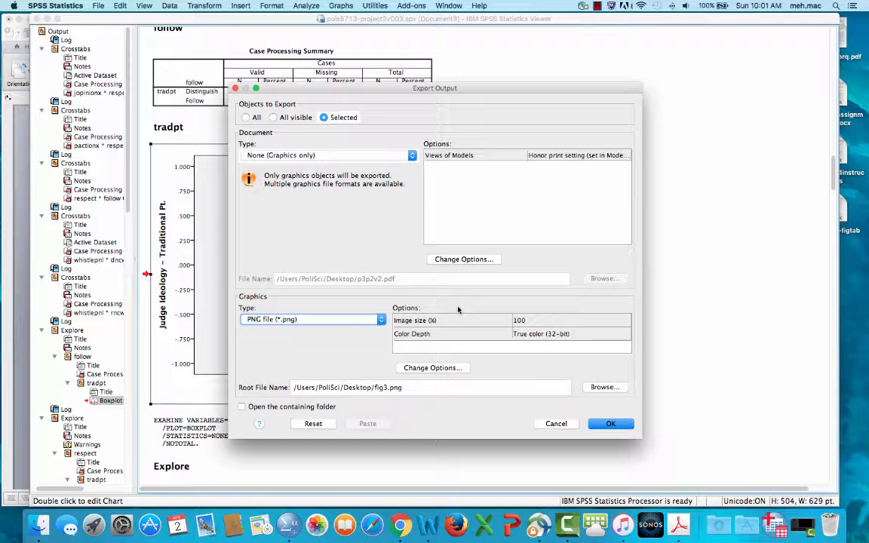
# Browse to the Desktop folder as the save location for the exported image.
pyautogui.click(602, 387)
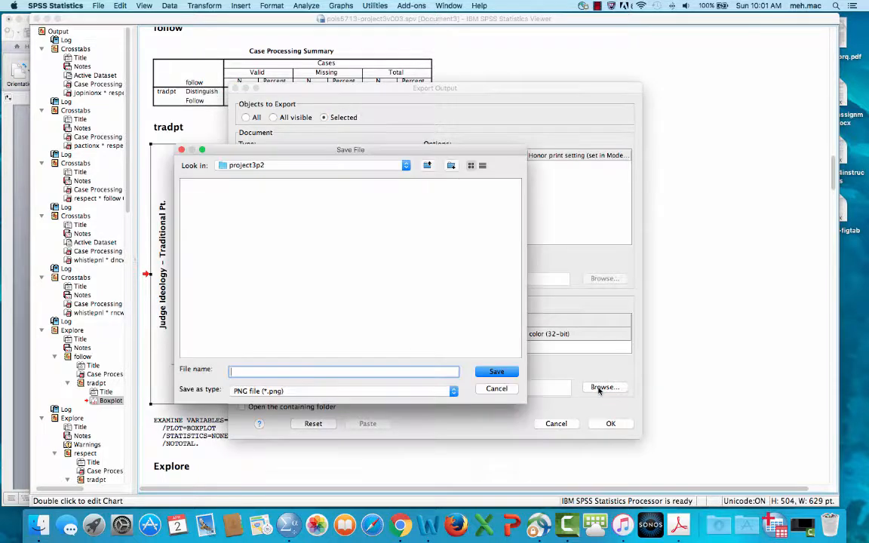
pyautogui.click(427, 166)
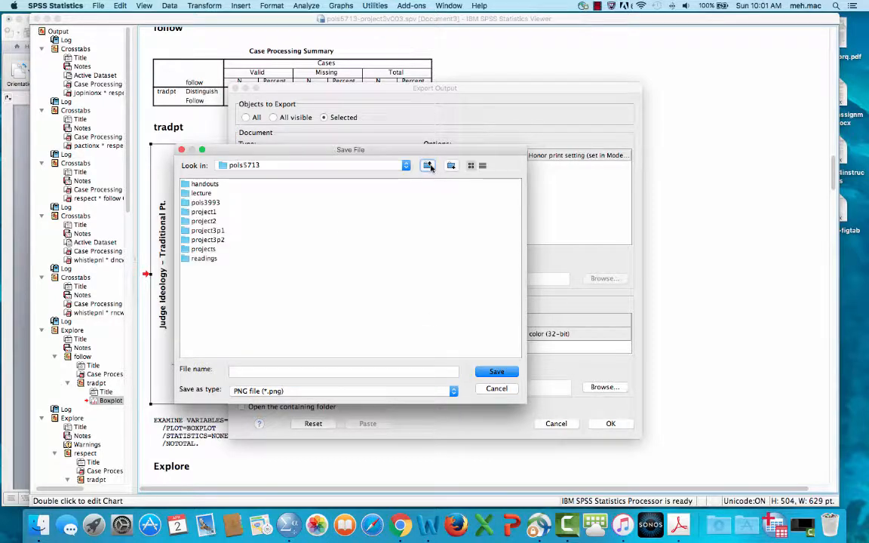
pyautogui.click(429, 167)
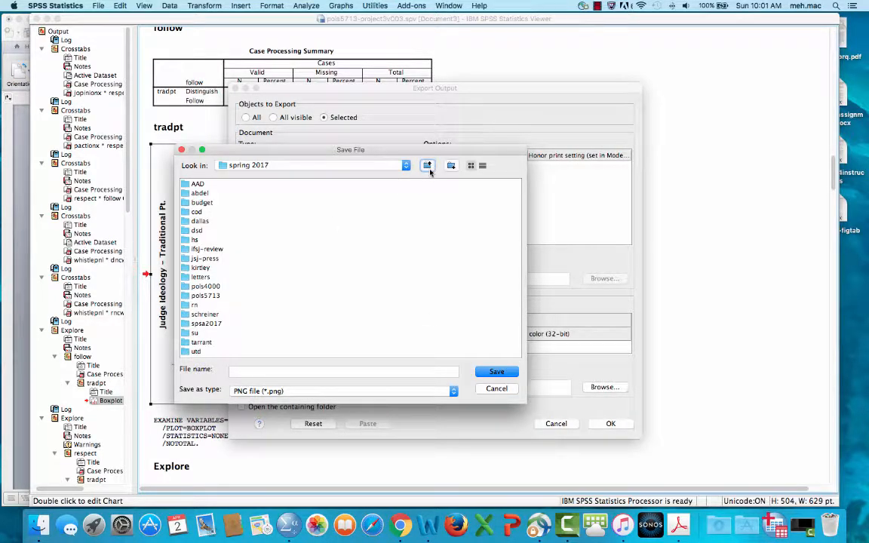
pyautogui.click(428, 166)
pyautogui.click(428, 166)
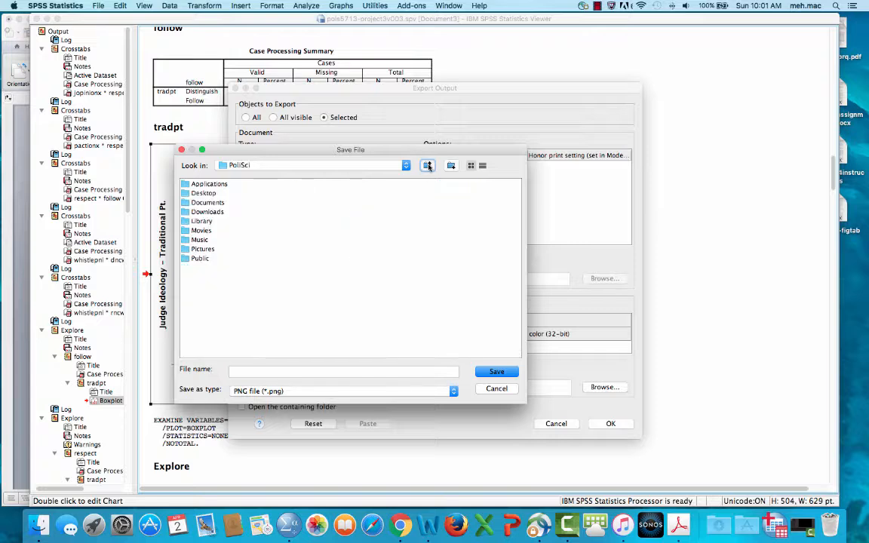
pyautogui.click(202, 193)
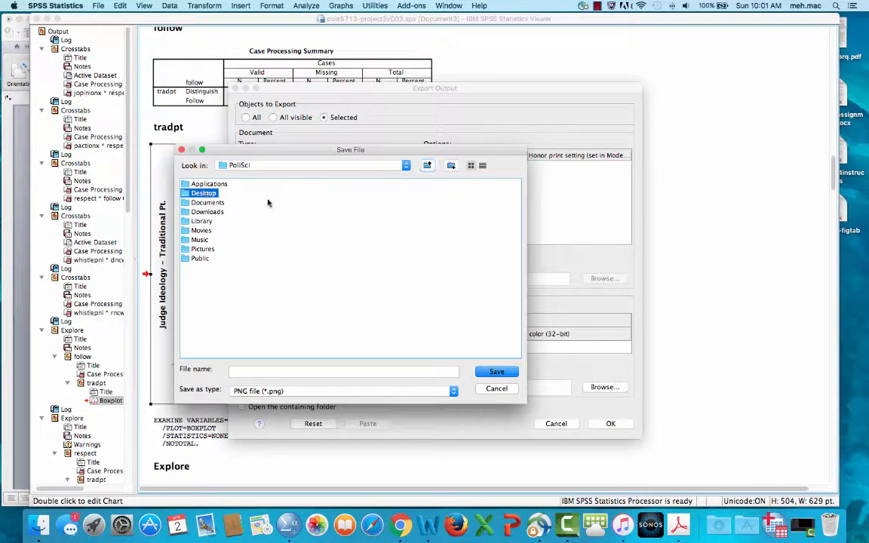
pyautogui.doubleClick(189, 194)
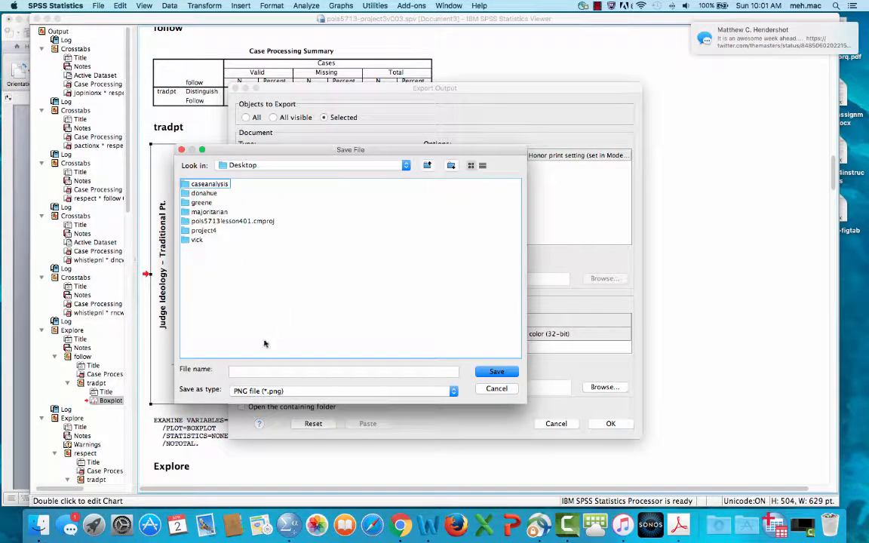
# Name the image fig1, run the export, and check the resulting file on the desktop before returning to the output.
pyautogui.click(270, 369)
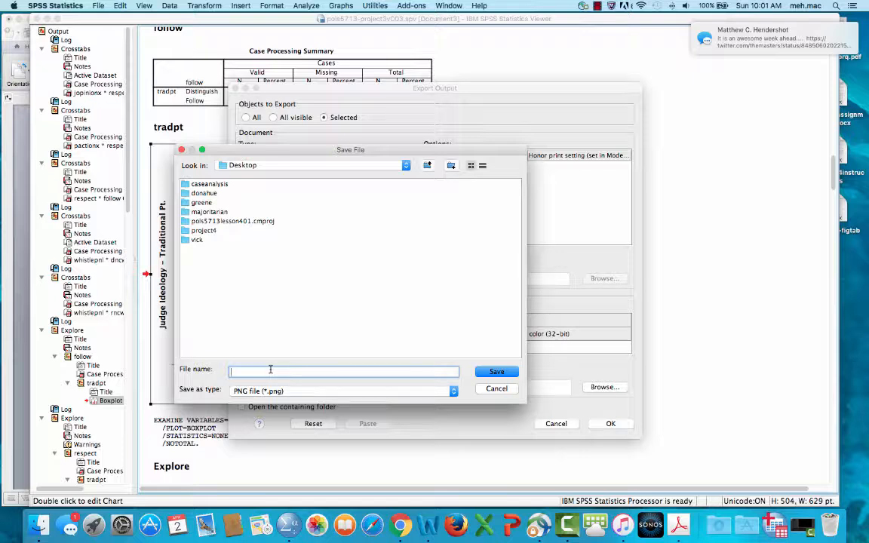
pyautogui.write('fig1')
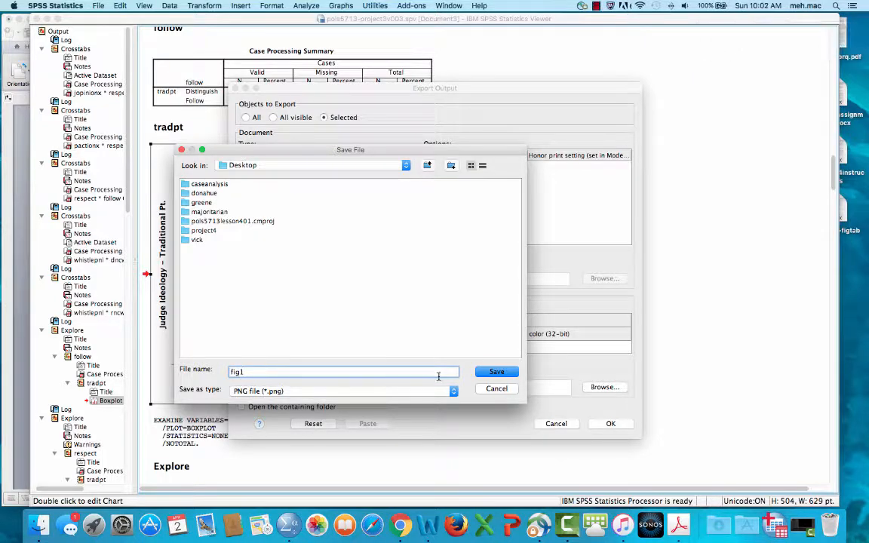
pyautogui.click(496, 372)
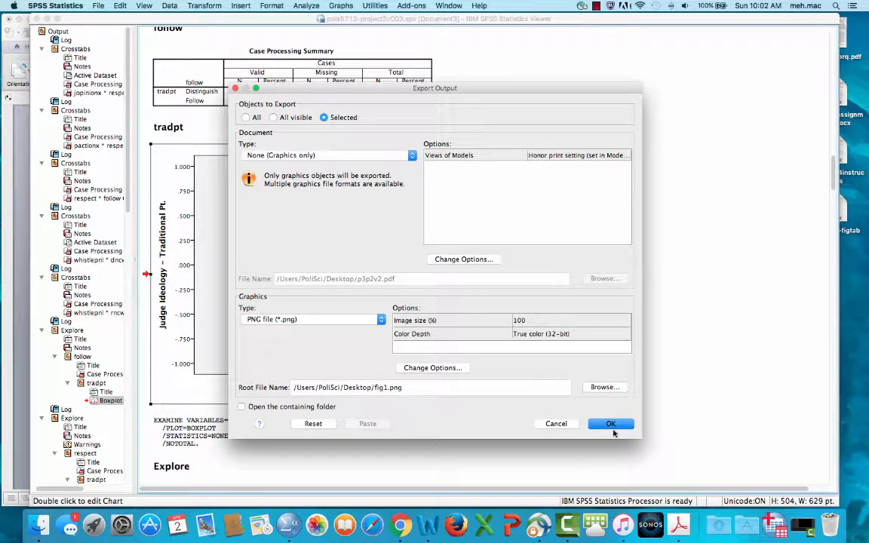
pyautogui.press('Return')
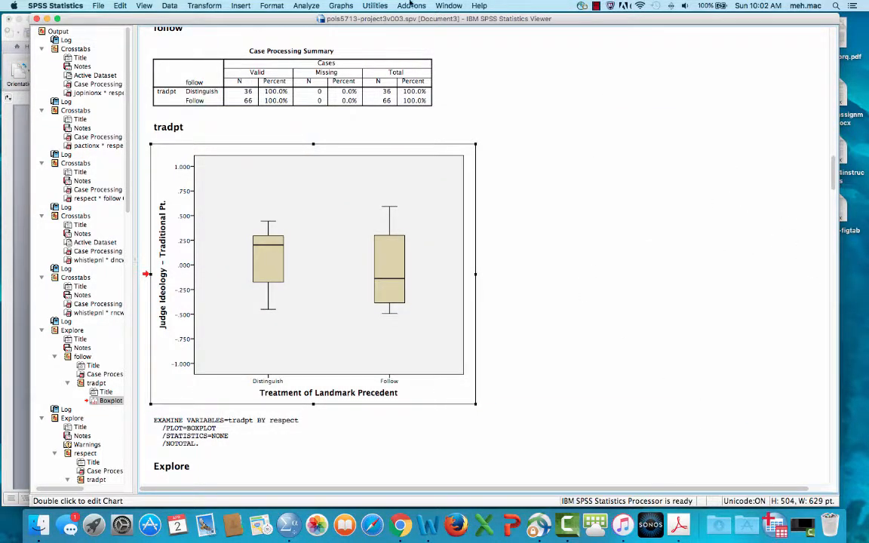
pyautogui.click(46, 18)
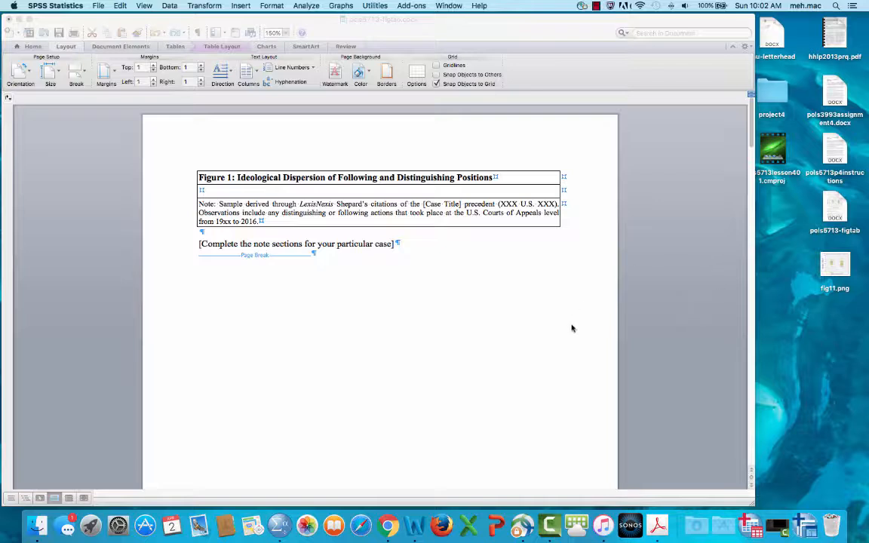
pyautogui.click(806, 525)
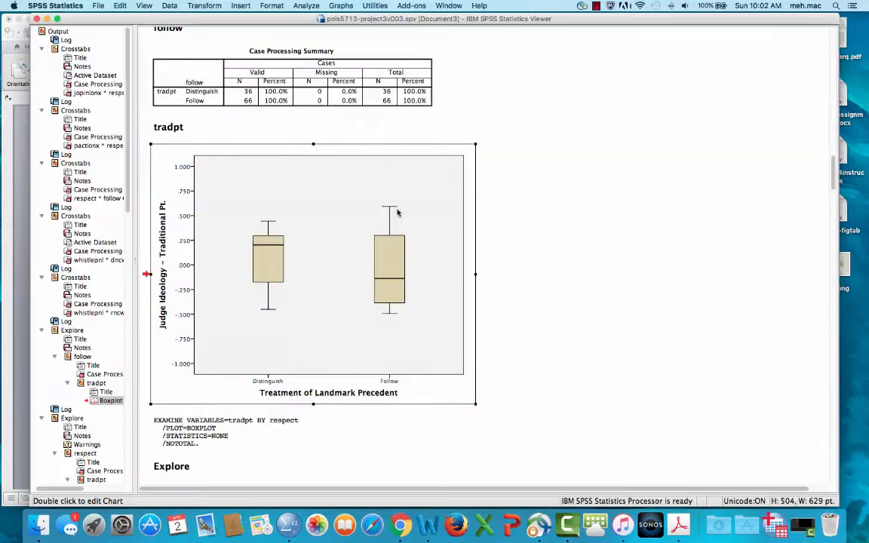
# Find the judge ideology boxplot covering all six treatment categories, from Dissent-Follow to Dissent-Distinguish, and open its export settings.
pyautogui.scroll(-3, 398, 214)
pyautogui.scroll(-15, 390, 217)
pyautogui.scroll(6, 388, 217)
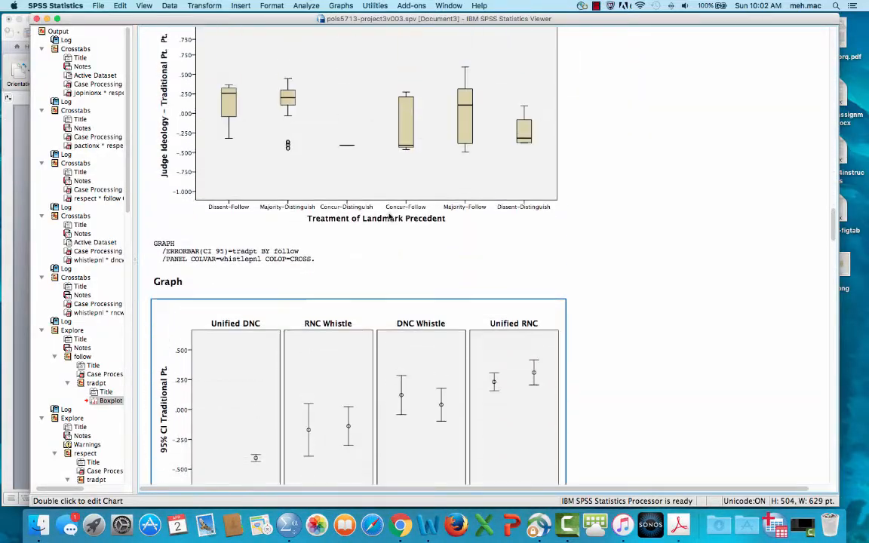
pyautogui.rightClick(353, 251)
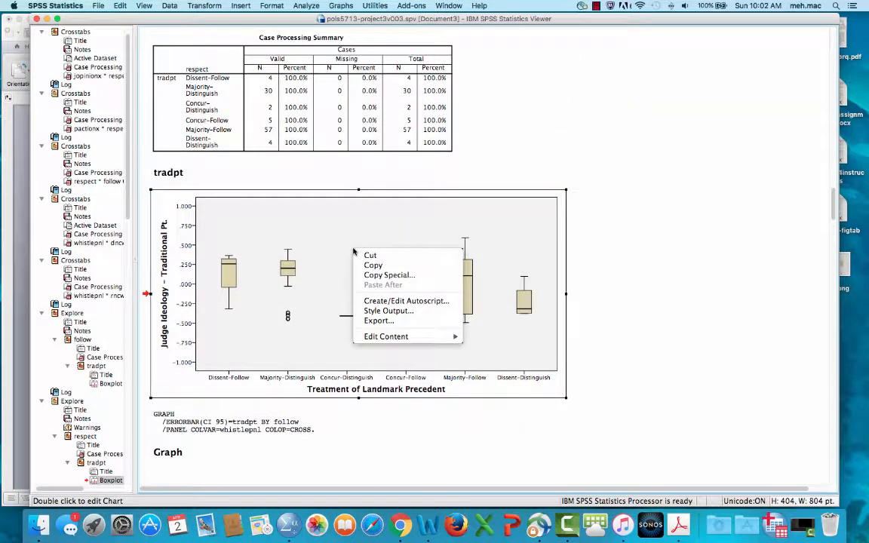
pyautogui.click(377, 321)
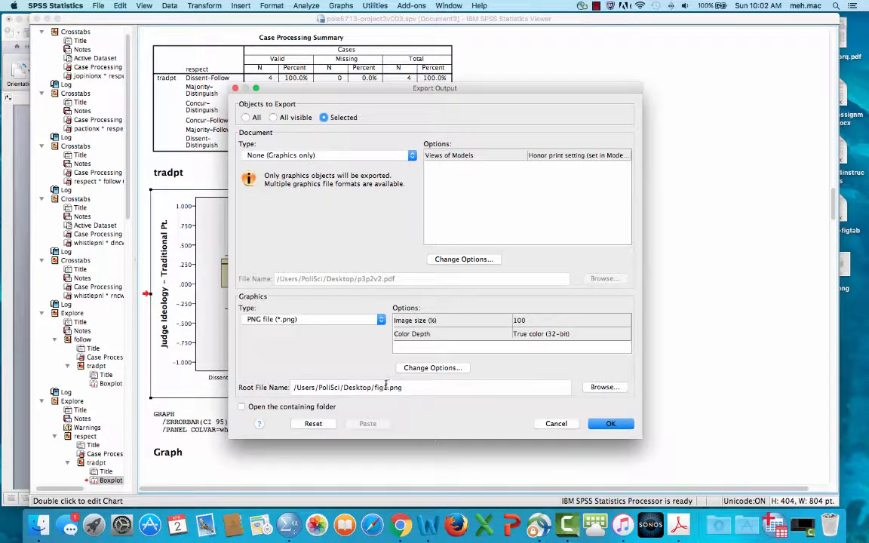
# Export the six-category boxplot to the Desktop as fig2.png, and check the resulting file on the desktop before returning to the output.
pyautogui.tripleClick(347, 387)
pyautogui.press('Right')
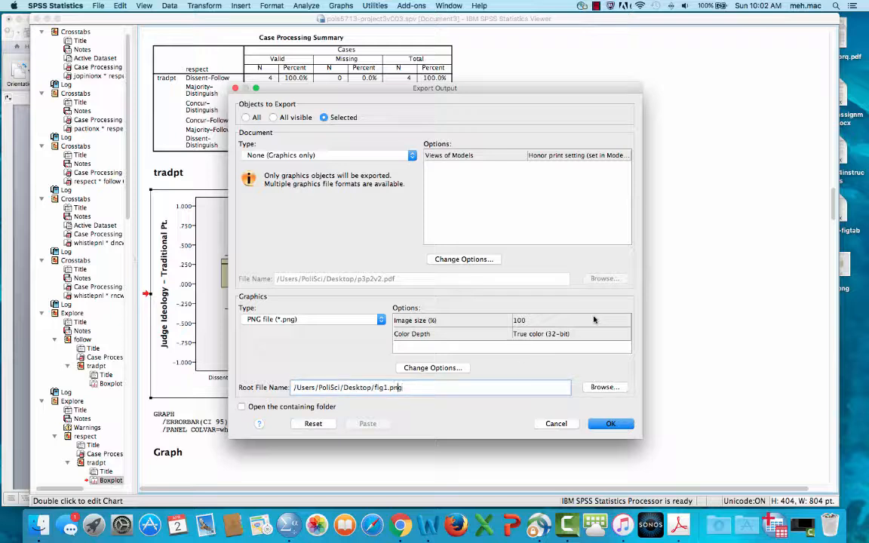
pyautogui.press('BackSpace')
pyautogui.write('2')
pyautogui.click(611, 424)
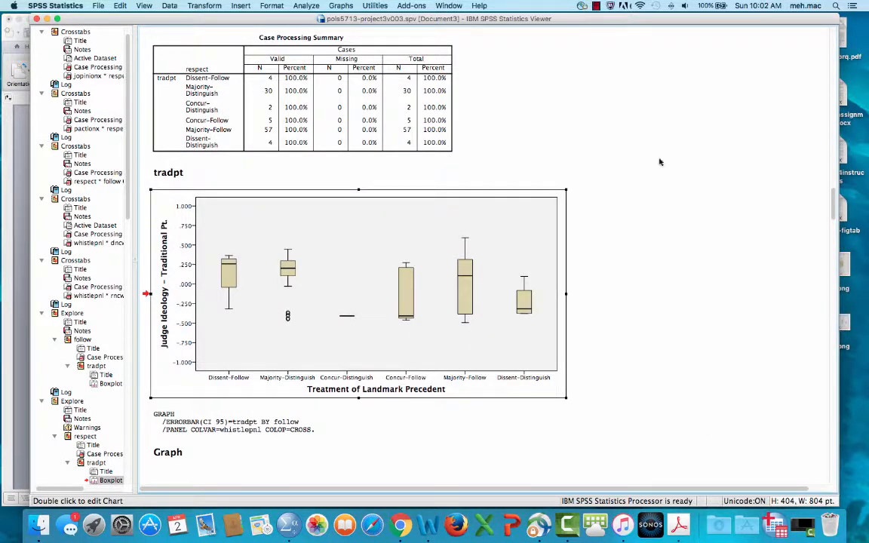
pyautogui.click(48, 18)
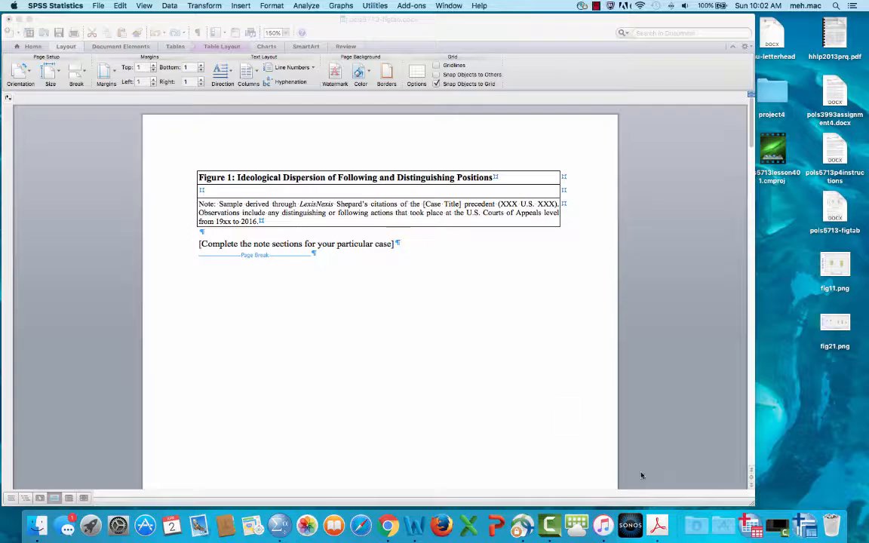
pyautogui.click(696, 525)
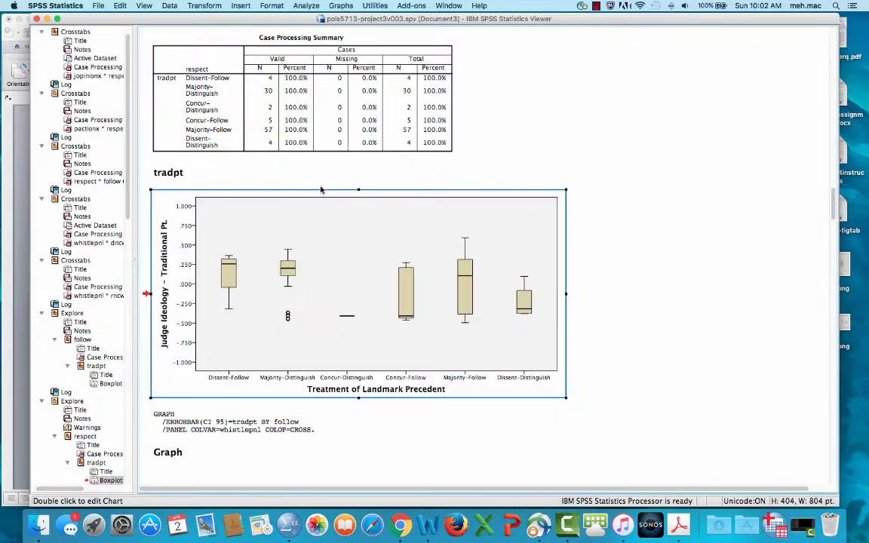
# Find the 95% CI error bar graph with the Unified DNC to Unified RNC panels and open its export settings.
pyautogui.scroll(-15, 324, 188)
pyautogui.scroll(12, 336, 183)
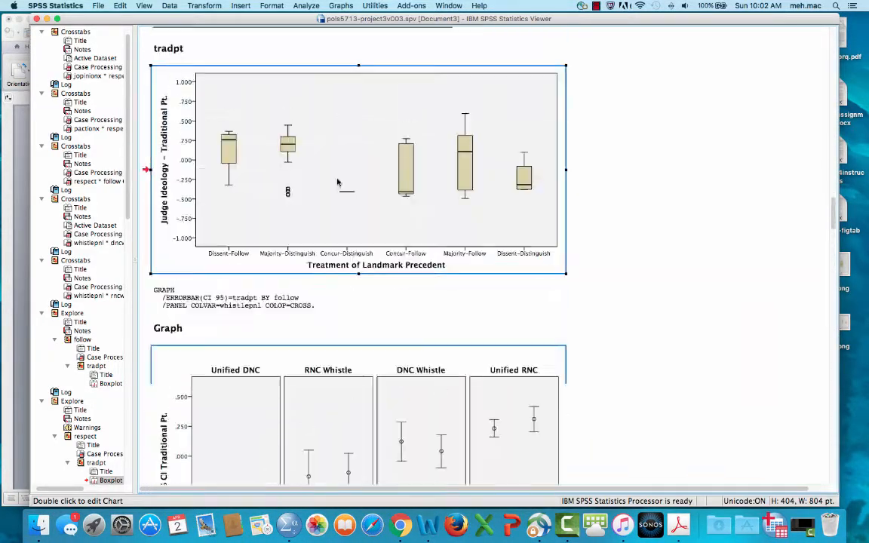
pyautogui.scroll(-3, 338, 183)
pyautogui.click(340, 294)
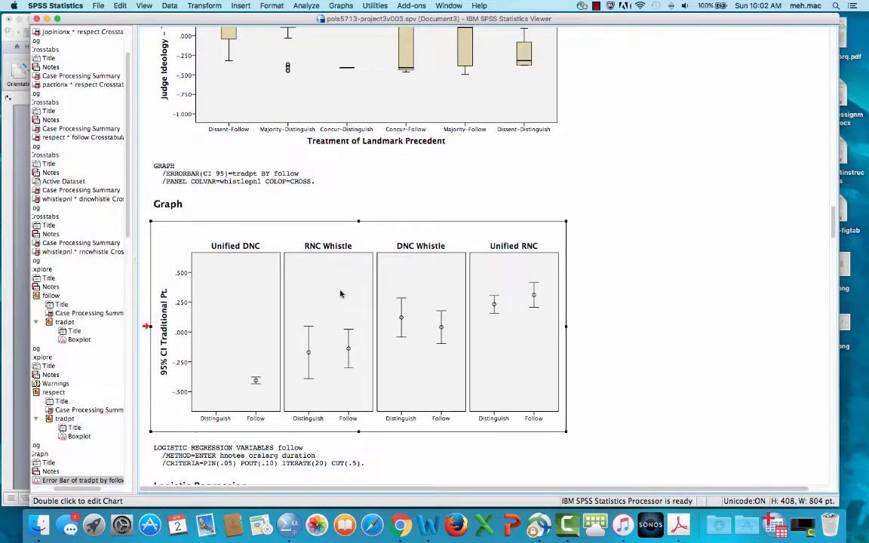
pyautogui.rightClick(340, 294)
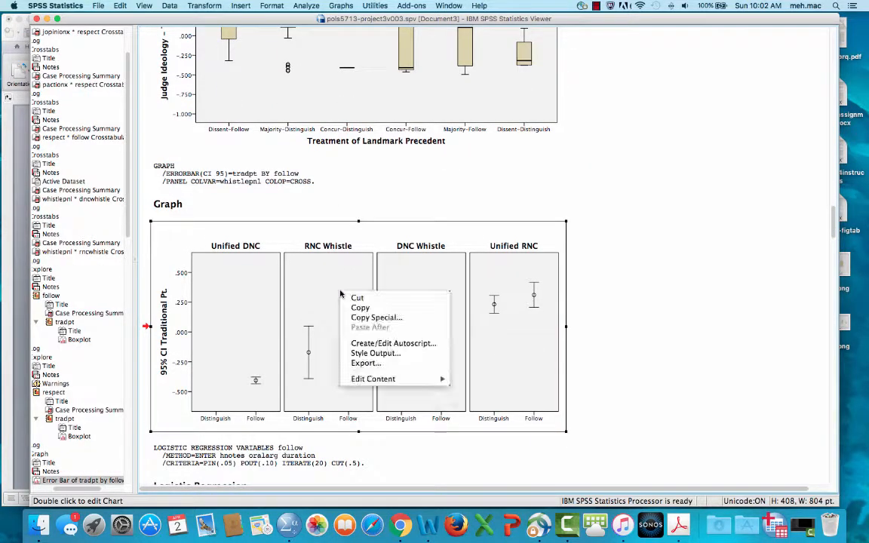
pyautogui.click(366, 363)
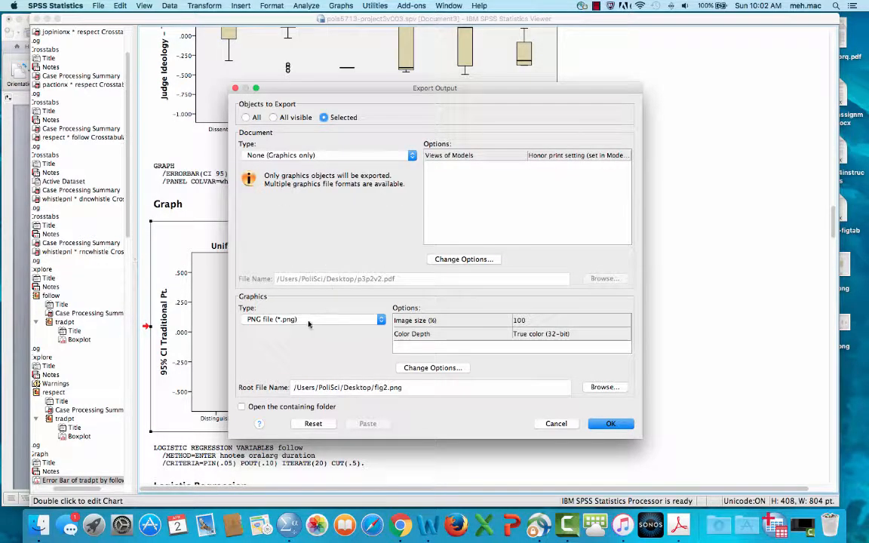
# Export the error bar graph to the Desktop as fig3.png, and minimize the output viewer to reveal the desktop files.
pyautogui.tripleClick(355, 387)
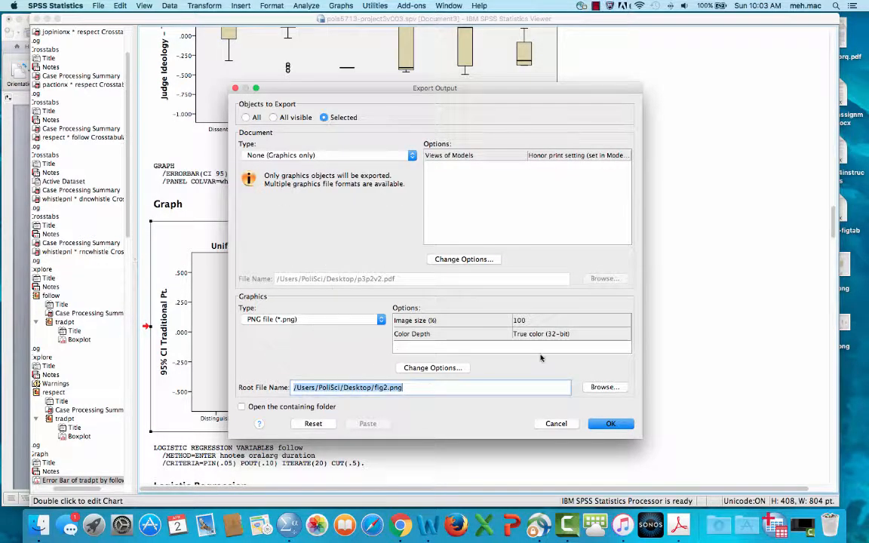
pyautogui.click(391, 387)
pyautogui.press('BackSpace')
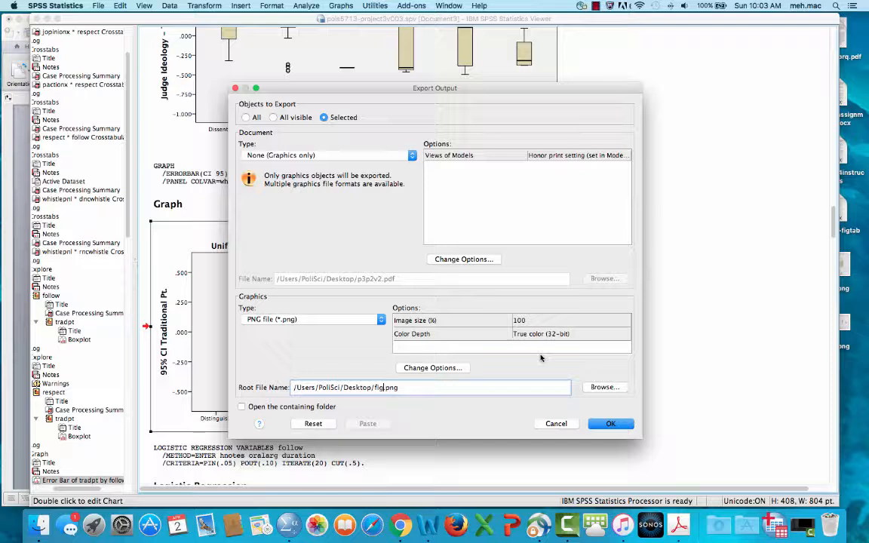
pyautogui.write('3')
pyautogui.click(613, 424)
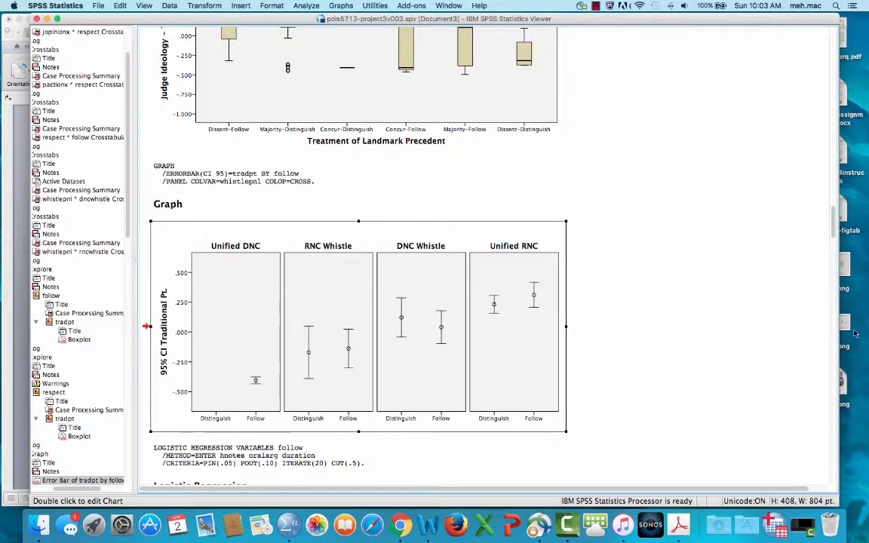
pyautogui.click(47, 18)
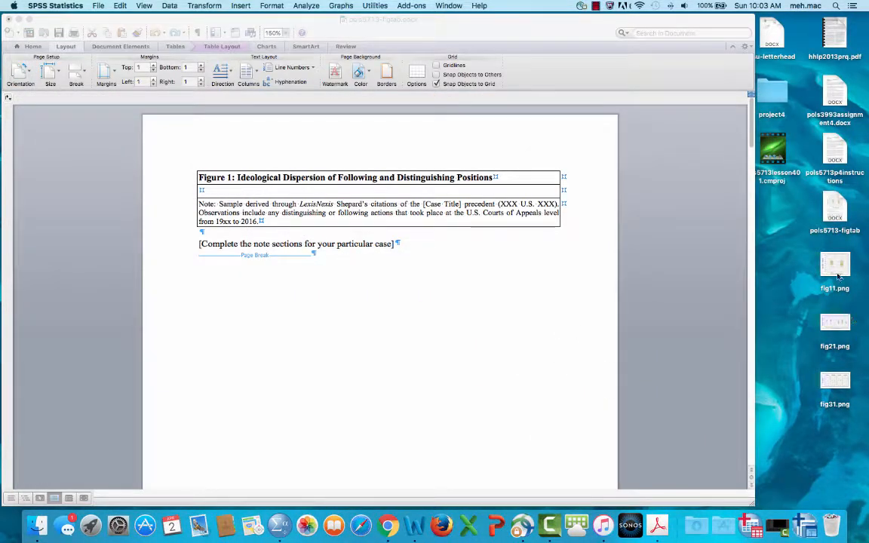
# Switch to the Word document and insert the picture fig11.png from the Desktop into the empty row of the Figure 1 table.
pyautogui.click(209, 191)
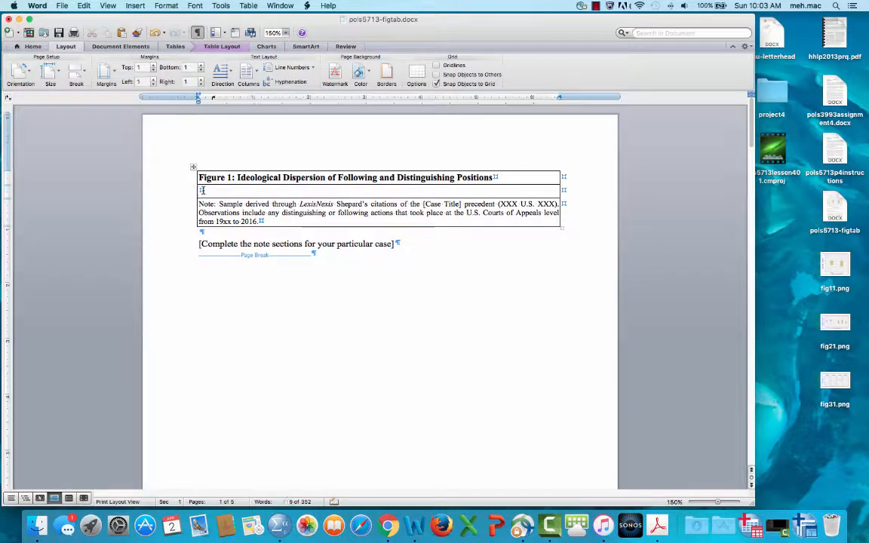
pyautogui.rightClick(202, 191)
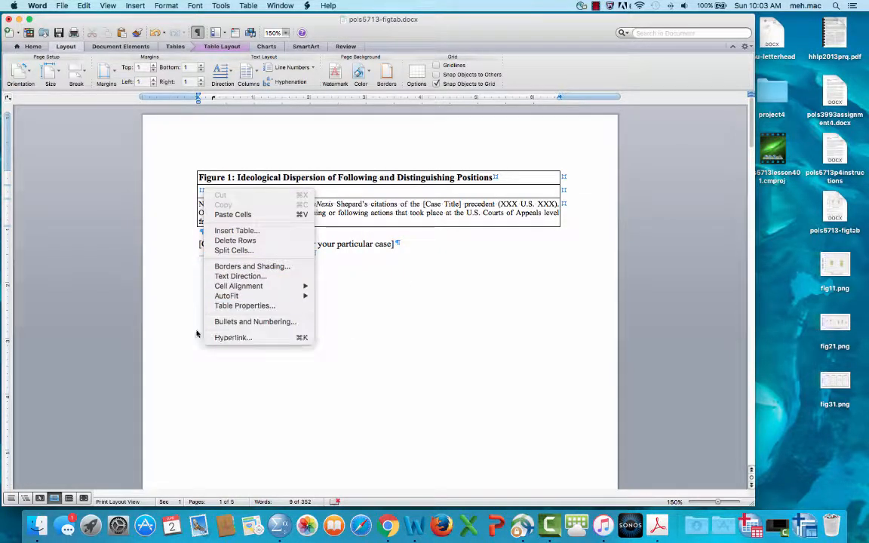
pyautogui.click(201, 194)
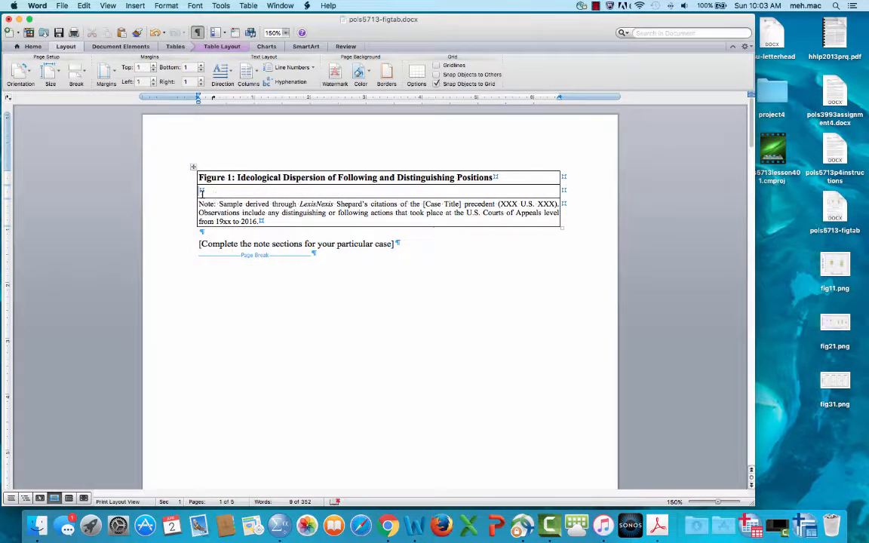
pyautogui.click(135, 6)
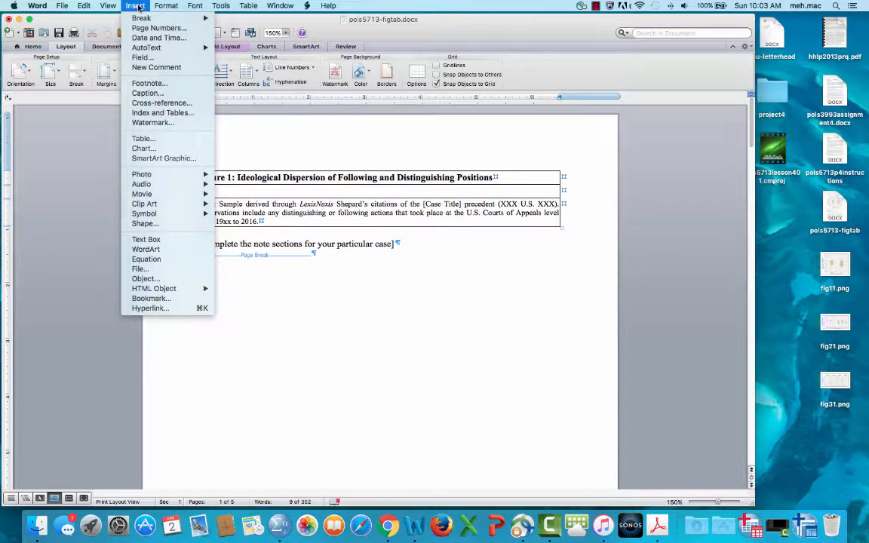
pyautogui.moveTo(189, 174)
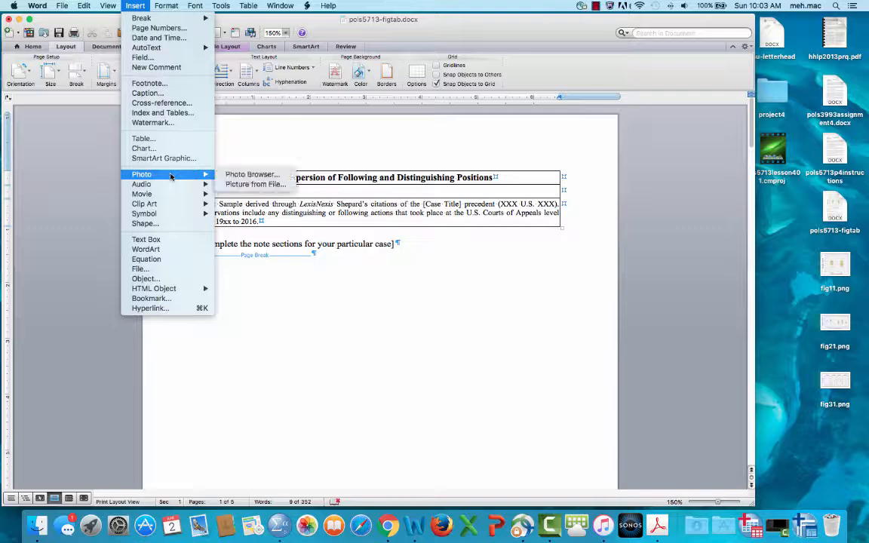
pyautogui.click(255, 186)
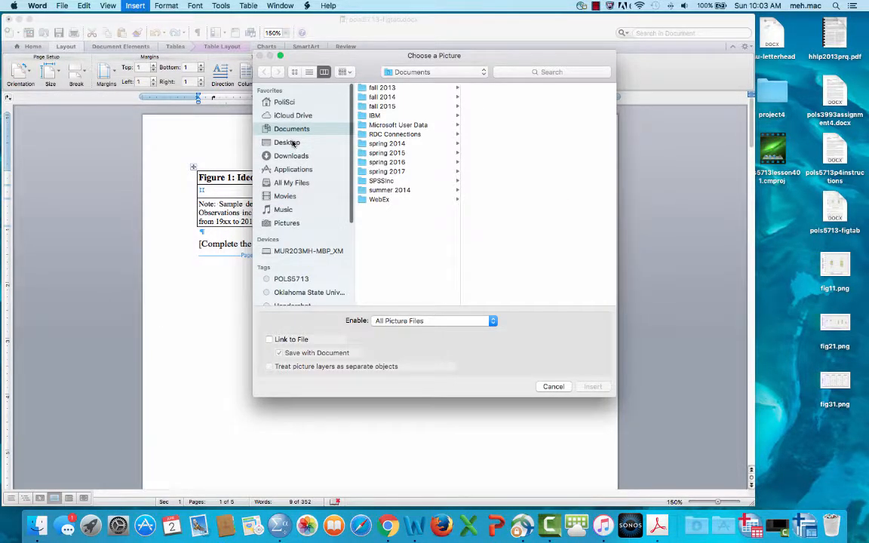
pyautogui.click(292, 143)
pyautogui.click(386, 135)
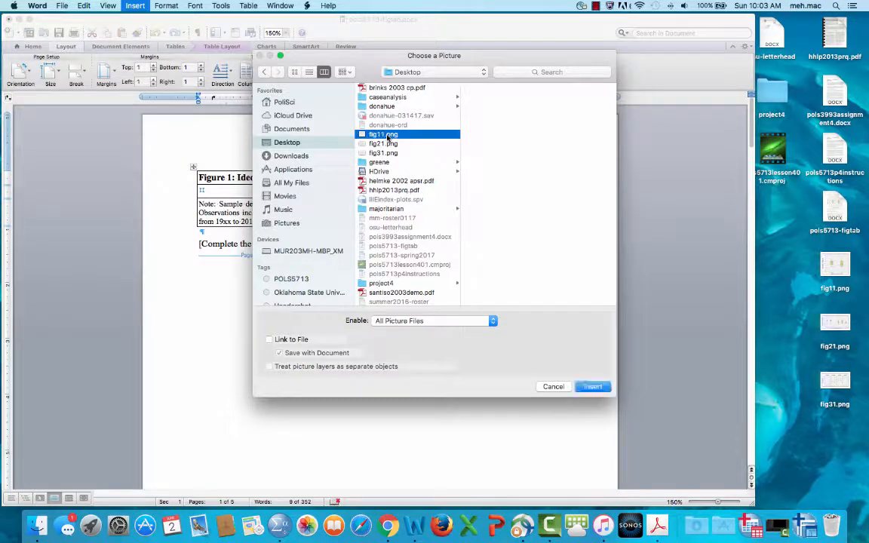
pyautogui.doubleClick(387, 135)
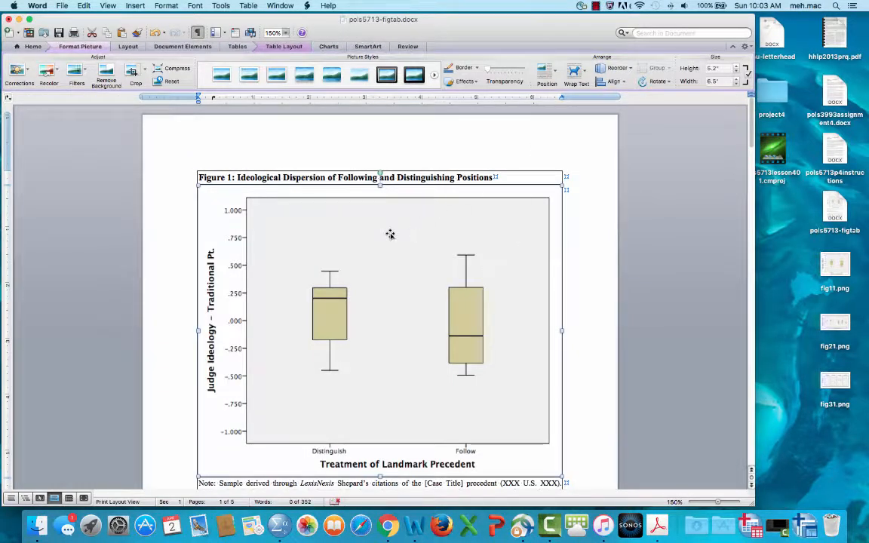
# Reduce the Figure 1 boxplot picture to a width of 6.4 inches so it fits inside the table, and deselect it.
pyautogui.click(736, 85)
pyautogui.click(736, 84)
pyautogui.click(736, 85)
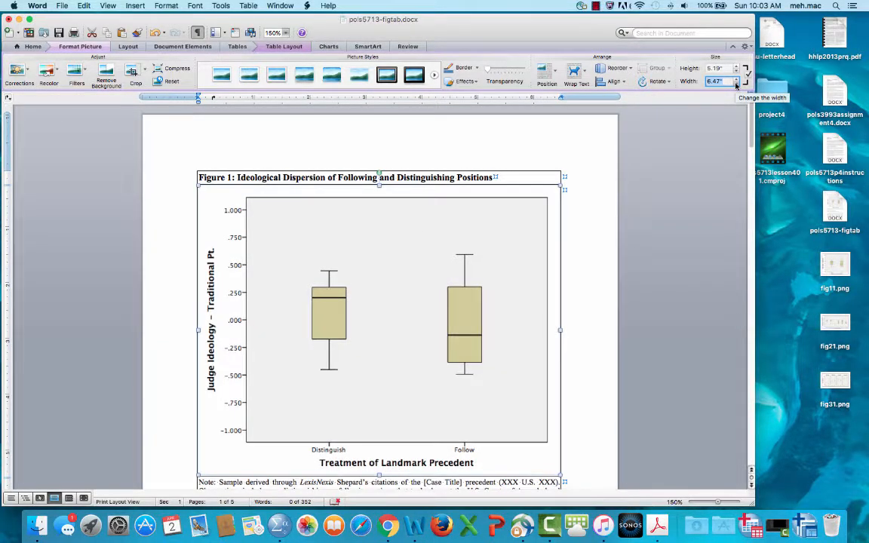
pyautogui.click(736, 84)
pyautogui.click(736, 85)
pyautogui.click(736, 85)
pyautogui.click(736, 85)
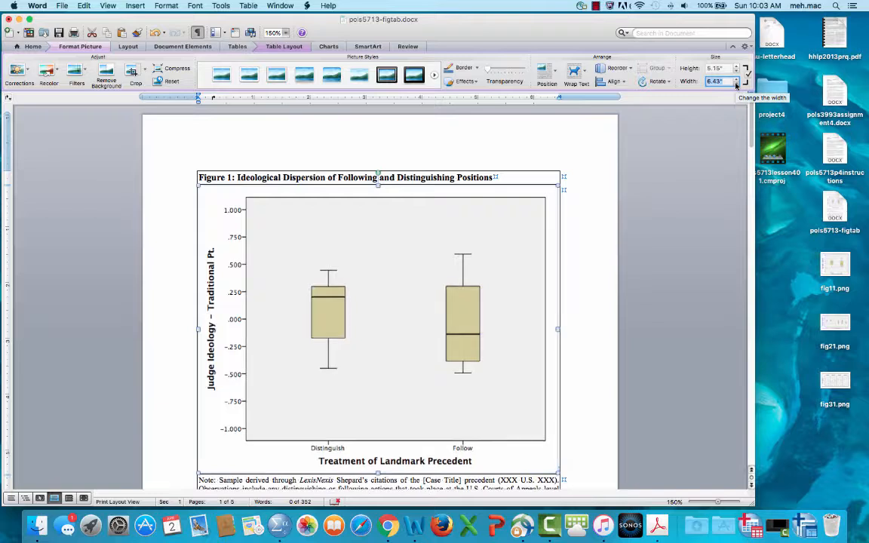
pyautogui.click(736, 84)
pyautogui.click(737, 84)
pyautogui.click(737, 85)
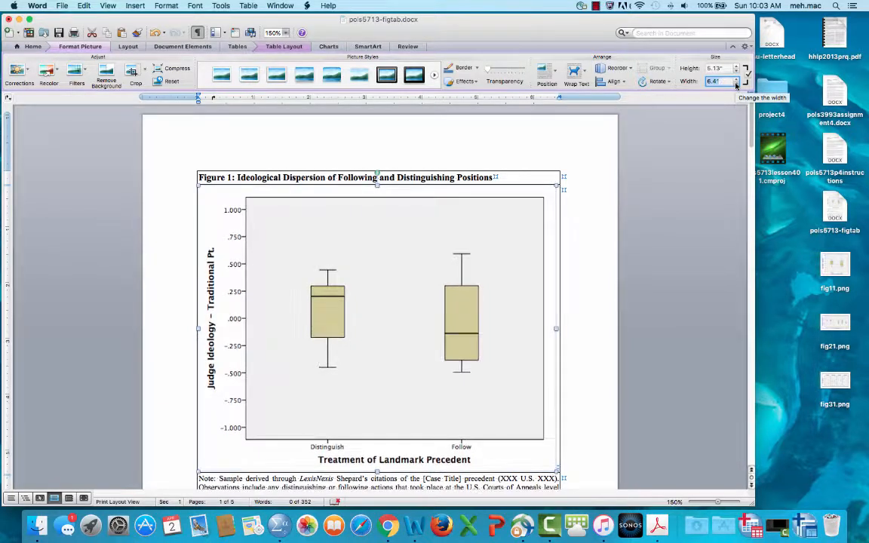
pyautogui.click(589, 299)
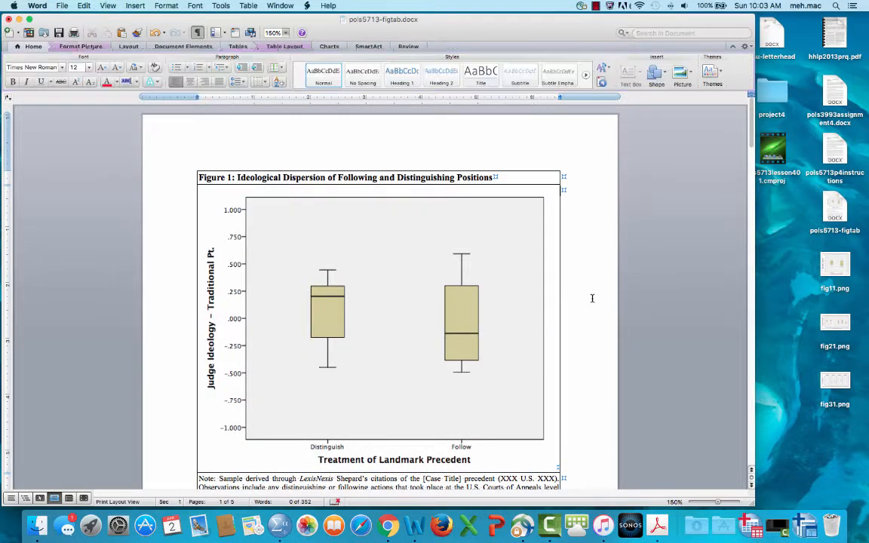